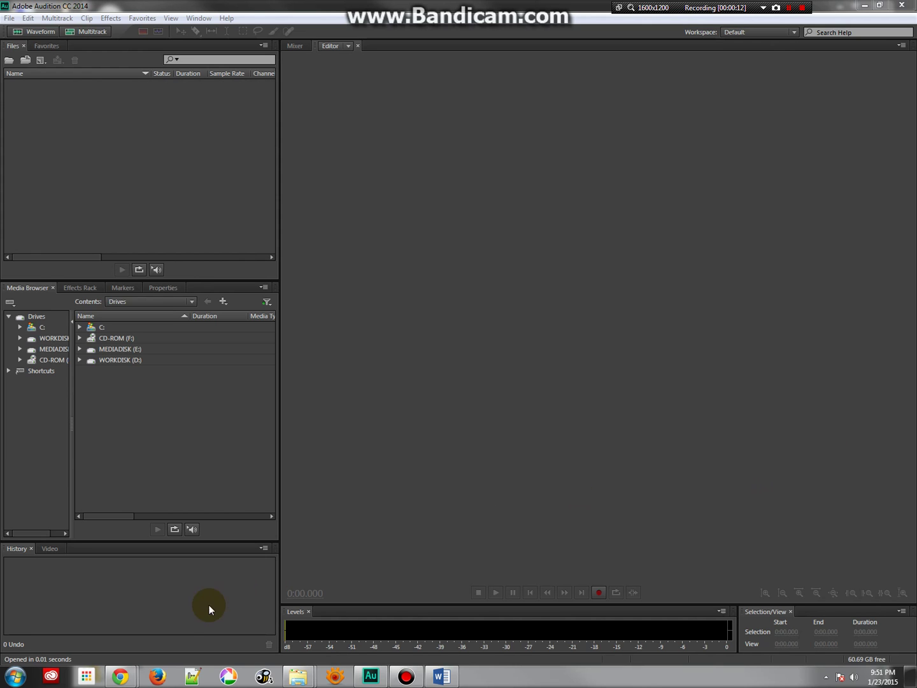
# Bring Chrome forward and switch from the Neumann microphone to the M-Audio Fast Track Ultra tab.
pyautogui.moveTo(118, 675)
pyautogui.click(175, 630)
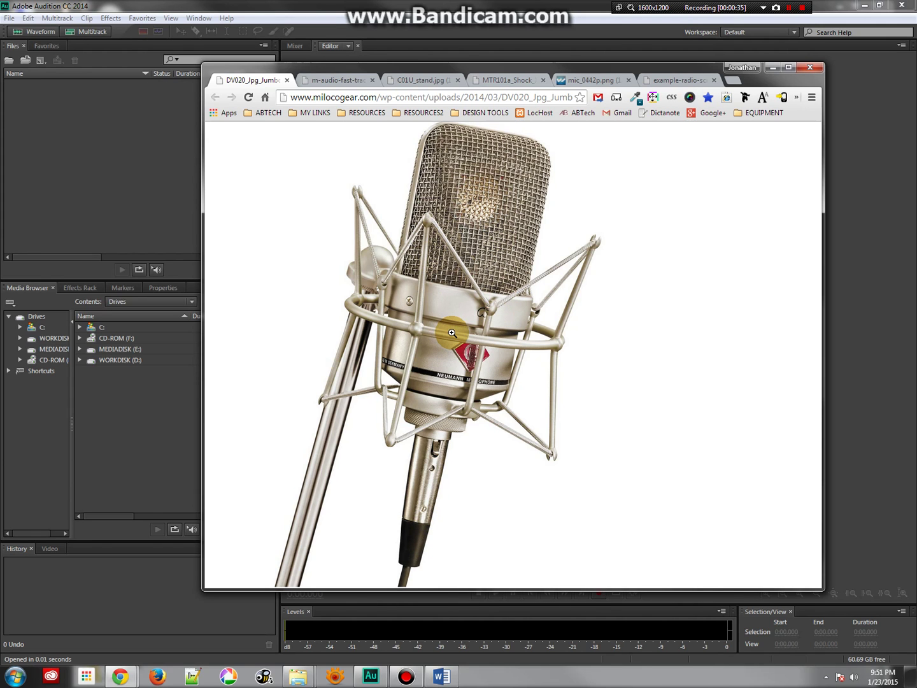
pyautogui.click(337, 82)
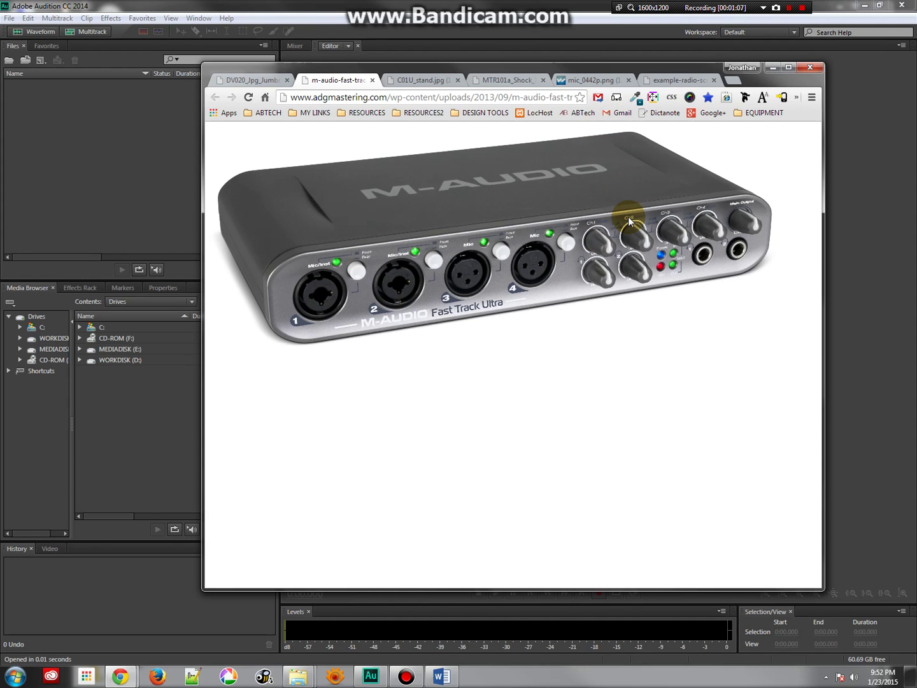
# View and zoom the Samson C01U microphone image, then switch to the MTR101a shock-mount tab.
pyautogui.click(416, 82)
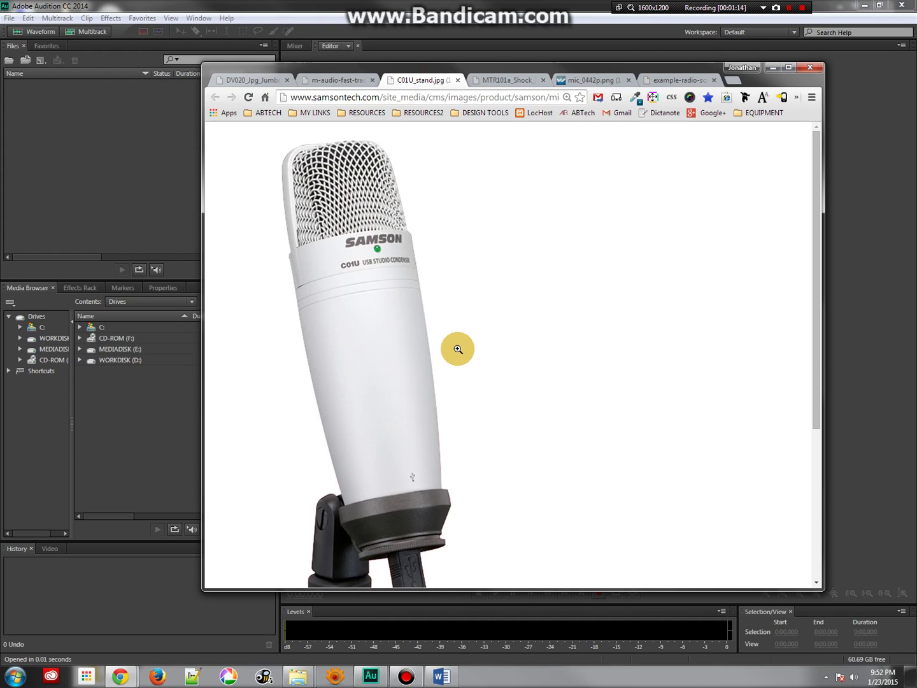
pyautogui.scroll(-2, 458, 348)
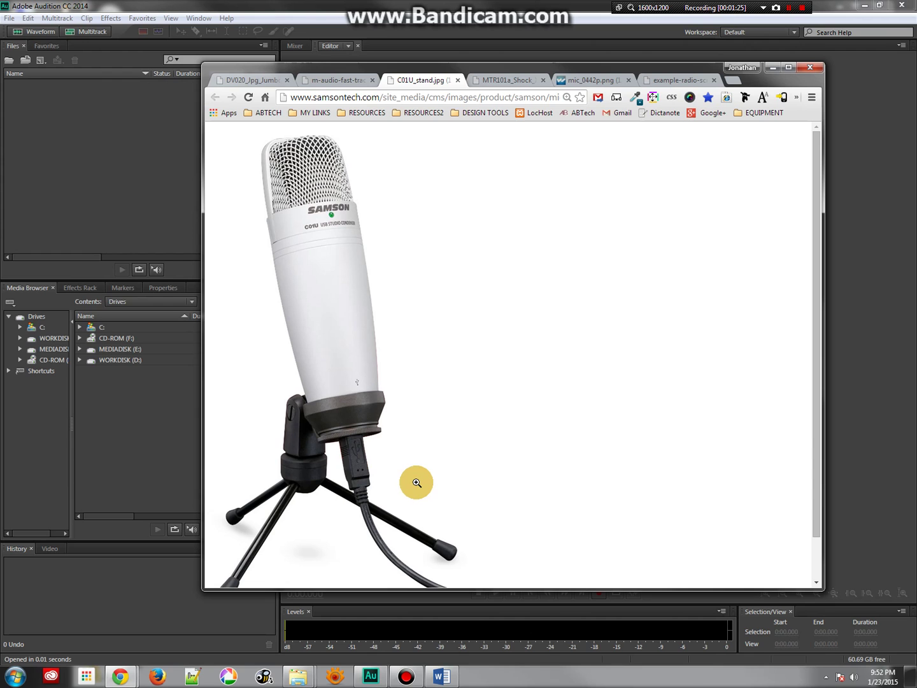
pyautogui.click(501, 82)
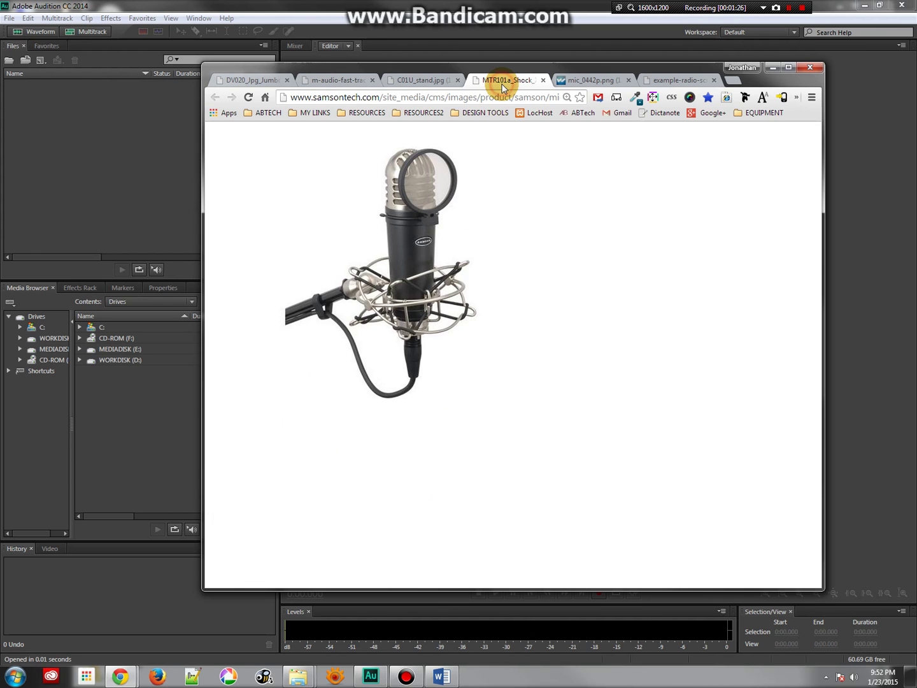
# Zoom the shock-mount microphone image, then switch to the mic_0442p.png headset tab.
pyautogui.scroll(4, 461, 272)
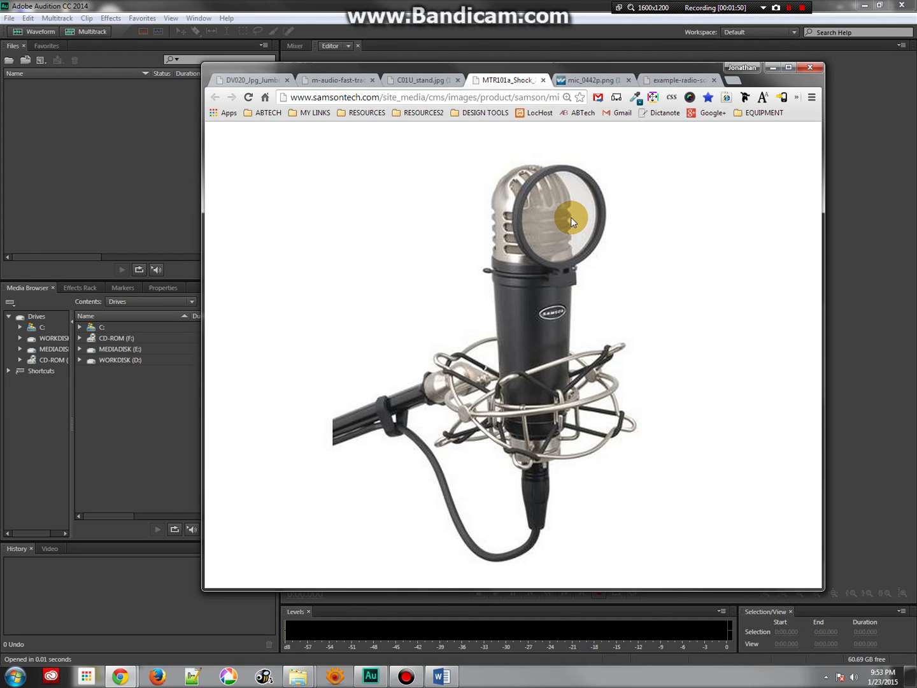
pyautogui.click(588, 80)
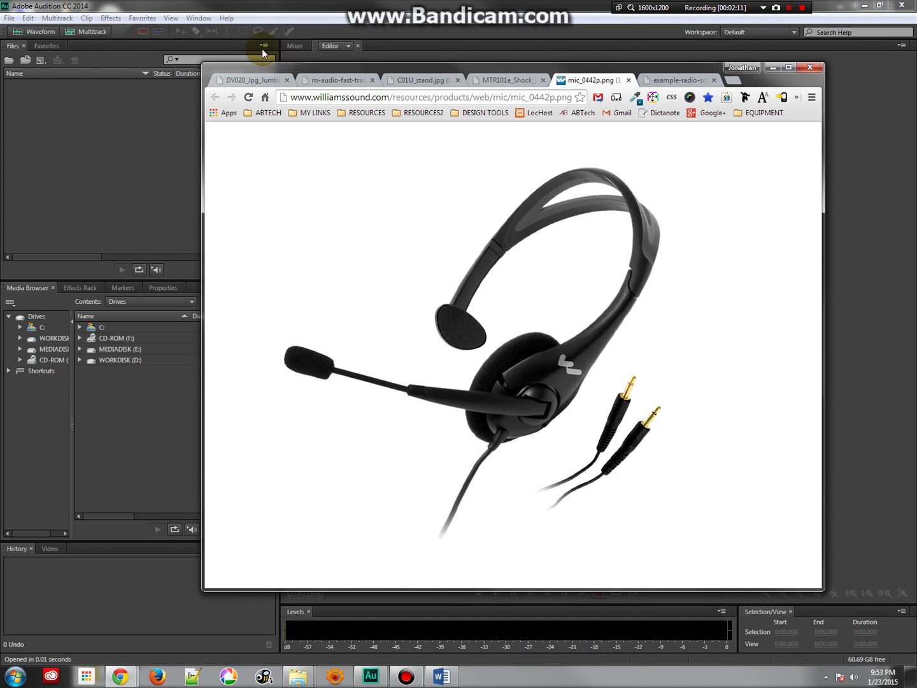
# Flip between the DV020, M-Audio and headset image tabs, then return to Adobe Audition.
pyautogui.click(267, 80)
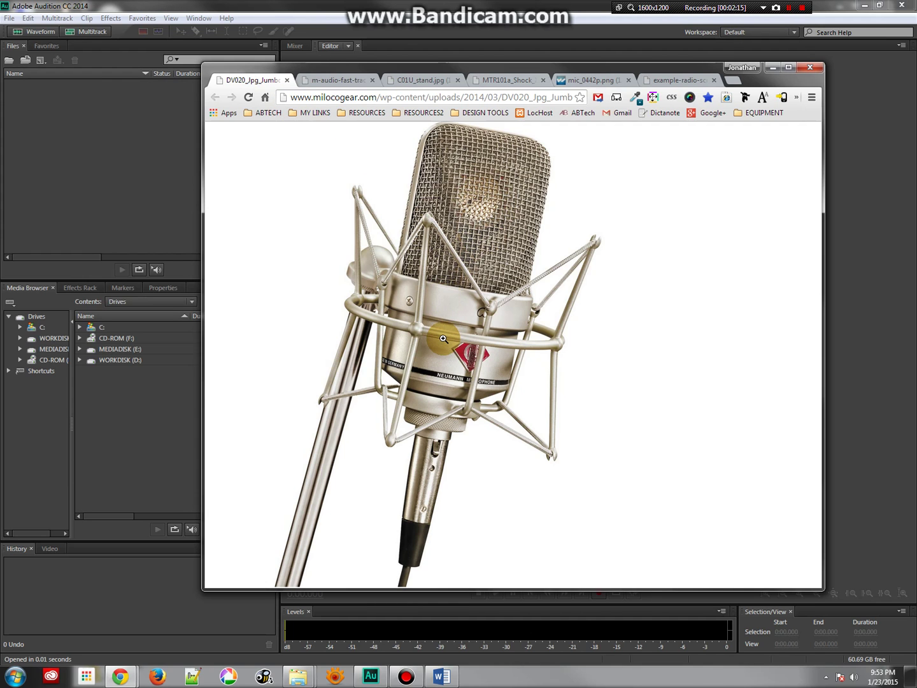
pyautogui.click(332, 81)
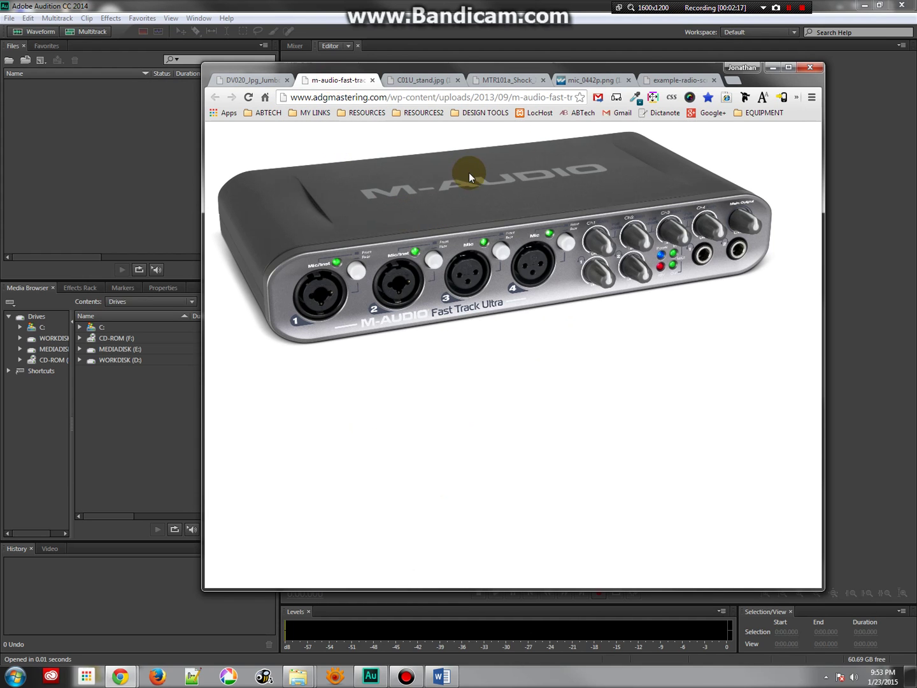
pyautogui.click(592, 79)
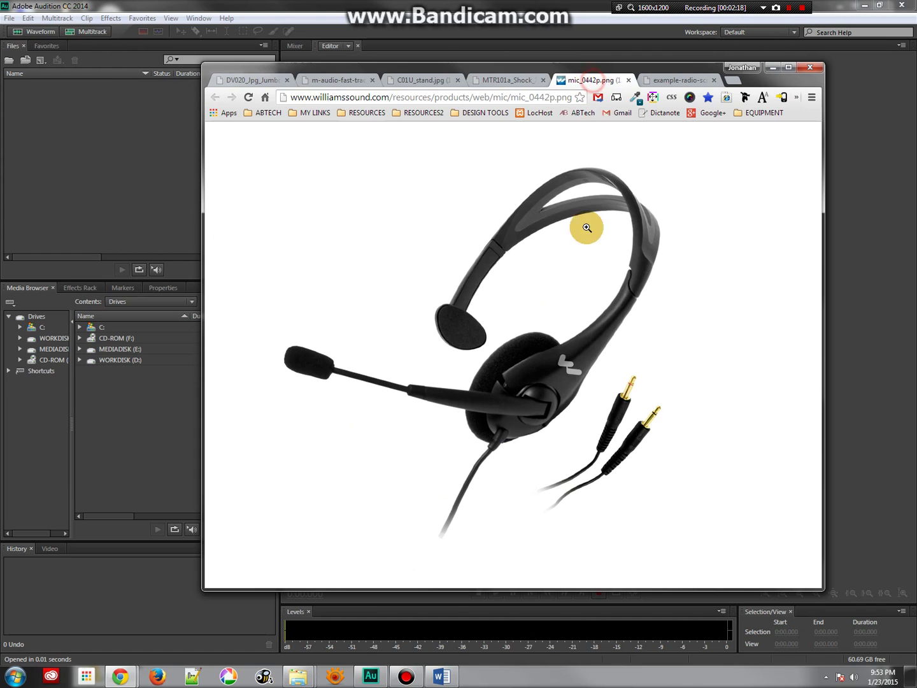
pyautogui.click(333, 80)
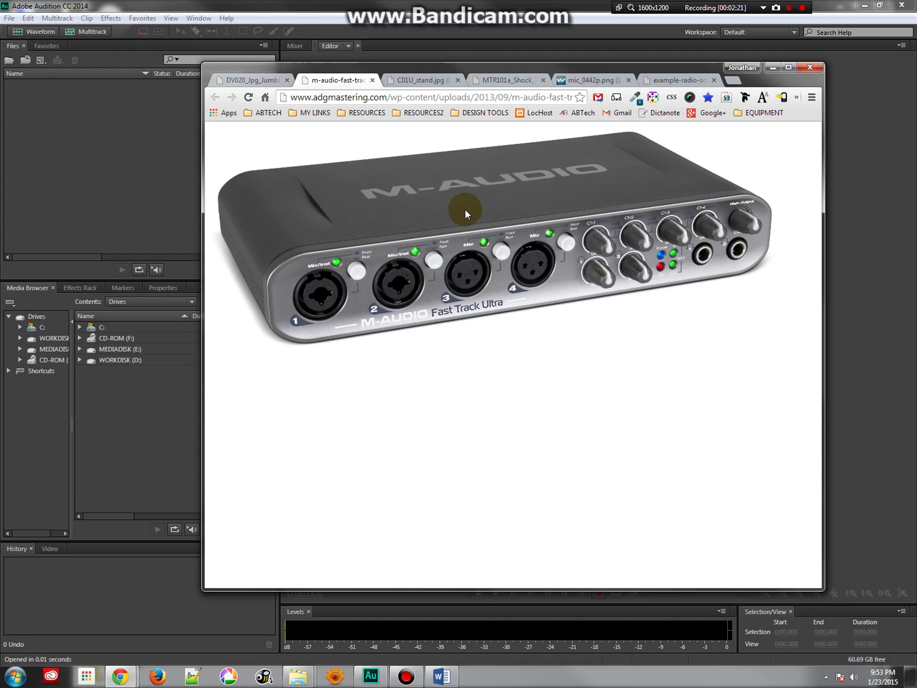
pyautogui.click(613, 79)
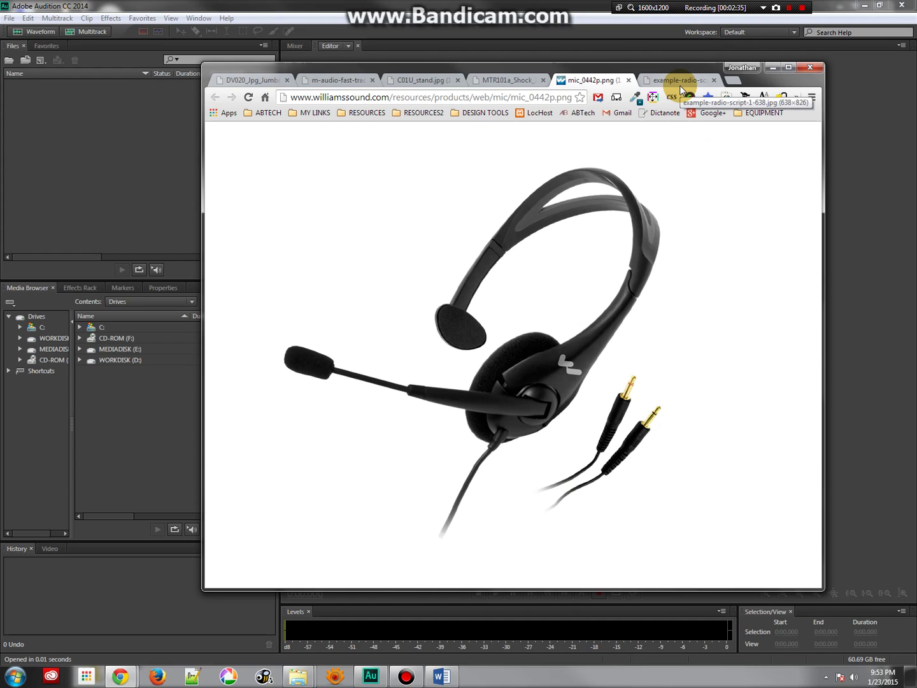
pyautogui.click(869, 145)
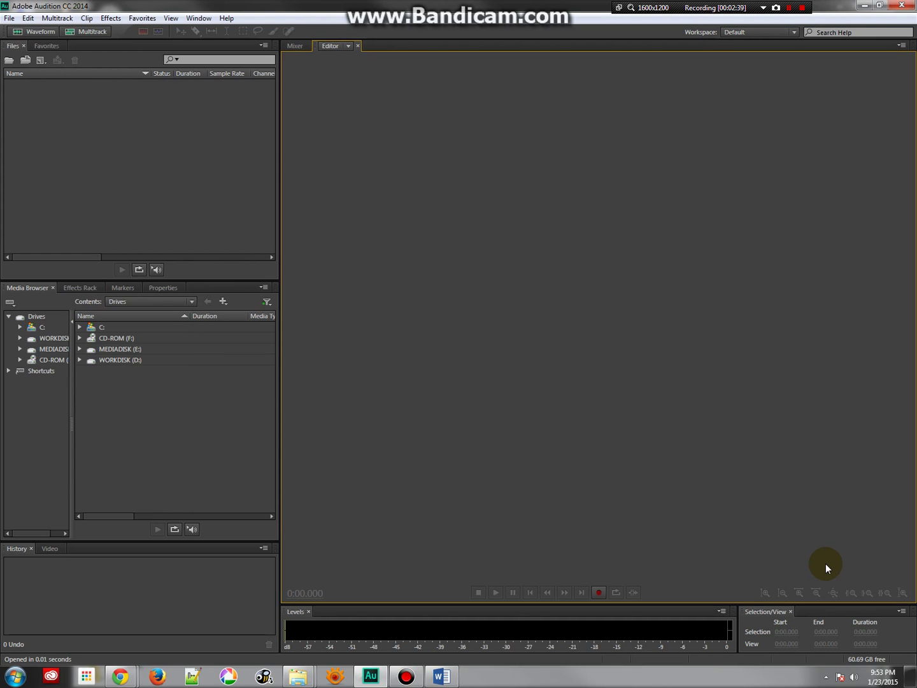
# Open Recording devices from the tray speaker and enable Show Disabled Devices to reveal Stereo Mix.
pyautogui.rightClick(855, 681)
pyautogui.click(848, 640)
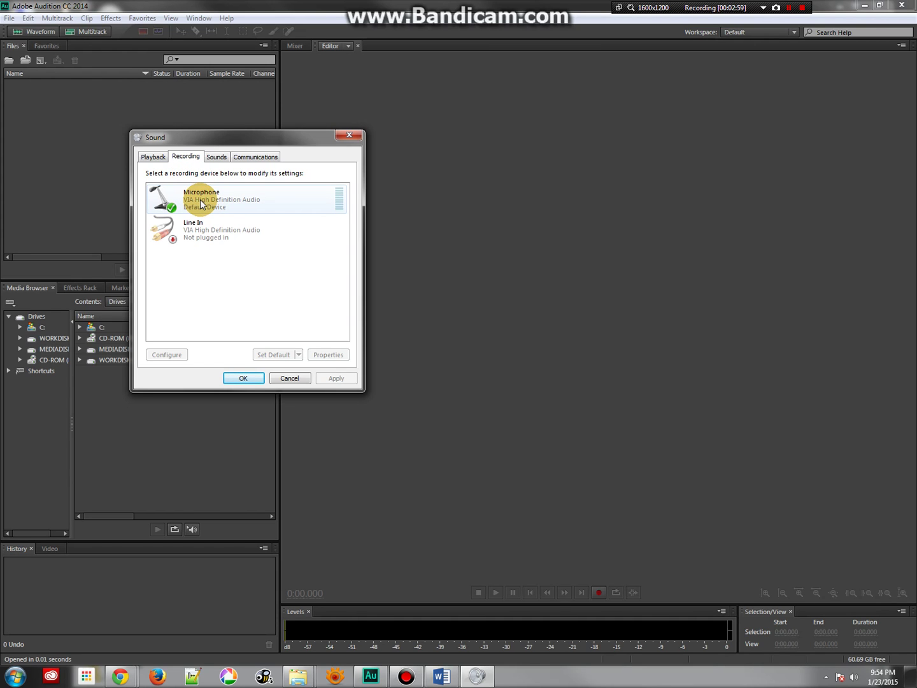
pyautogui.rightClick(221, 248)
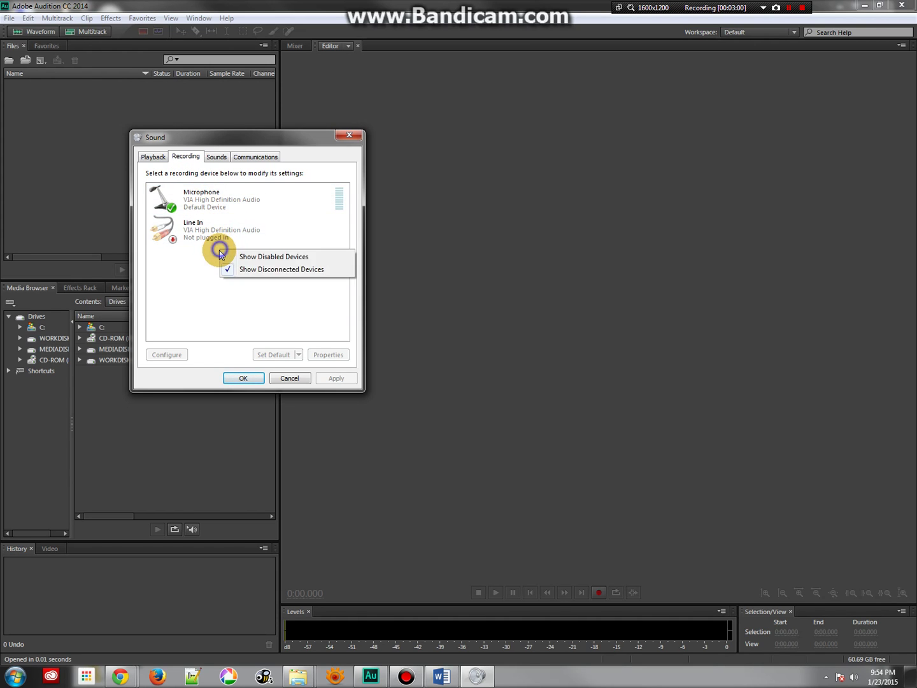
pyautogui.click(269, 258)
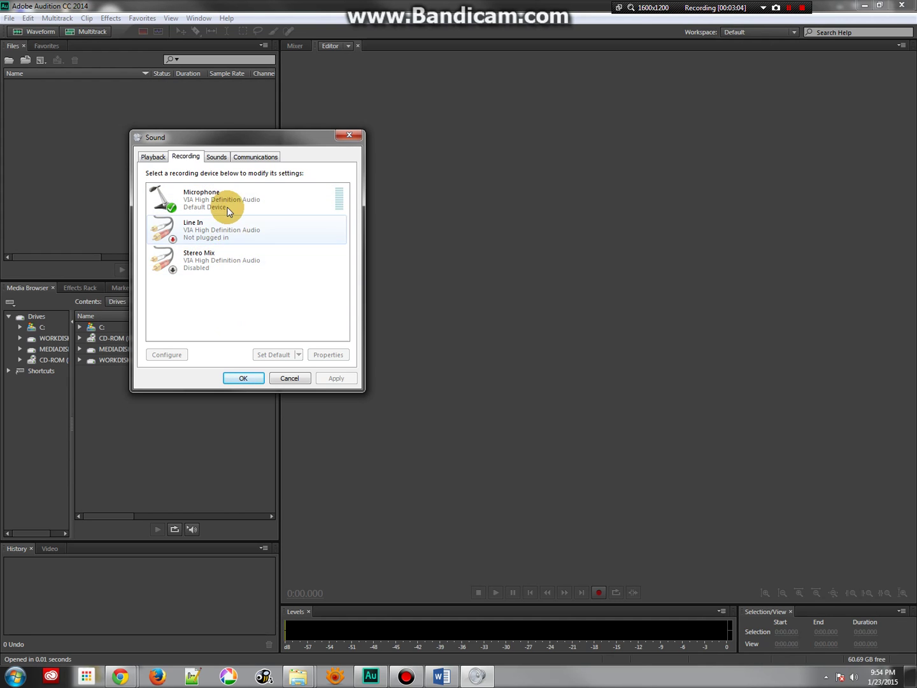
# Show the Microphone's Levels beside the device list, with volume at 100 and boost at +20.0 dB.
pyautogui.doubleClick(225, 204)
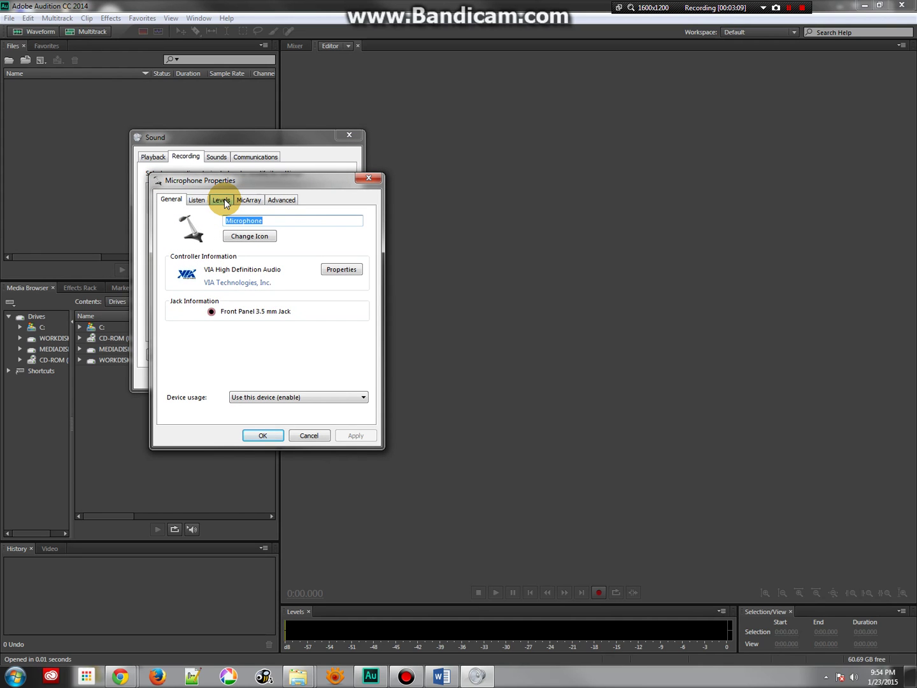
pyautogui.click(224, 198)
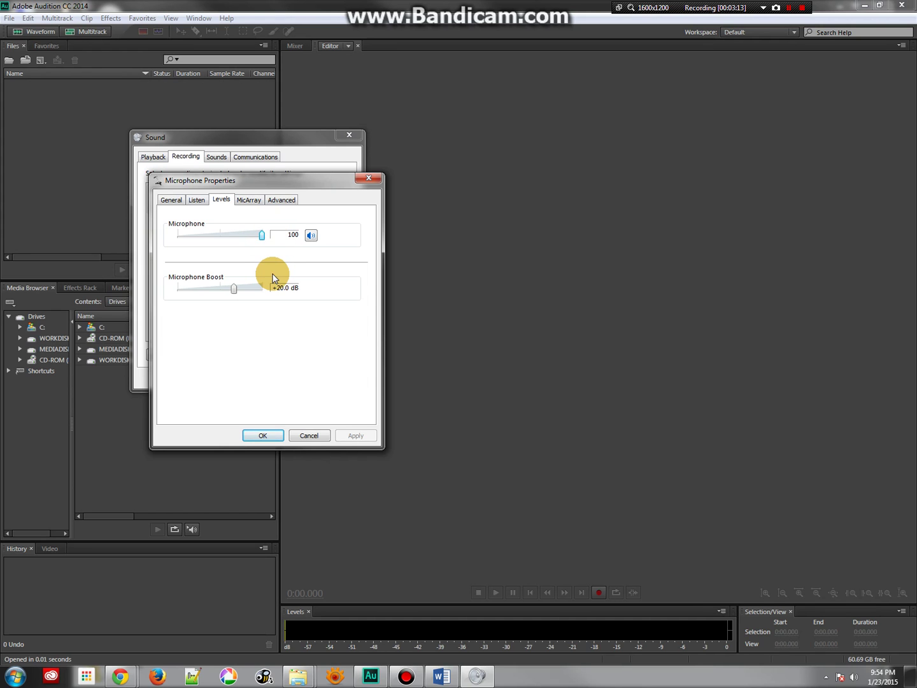
pyautogui.moveTo(265, 179); pyautogui.dragTo(524, 137)
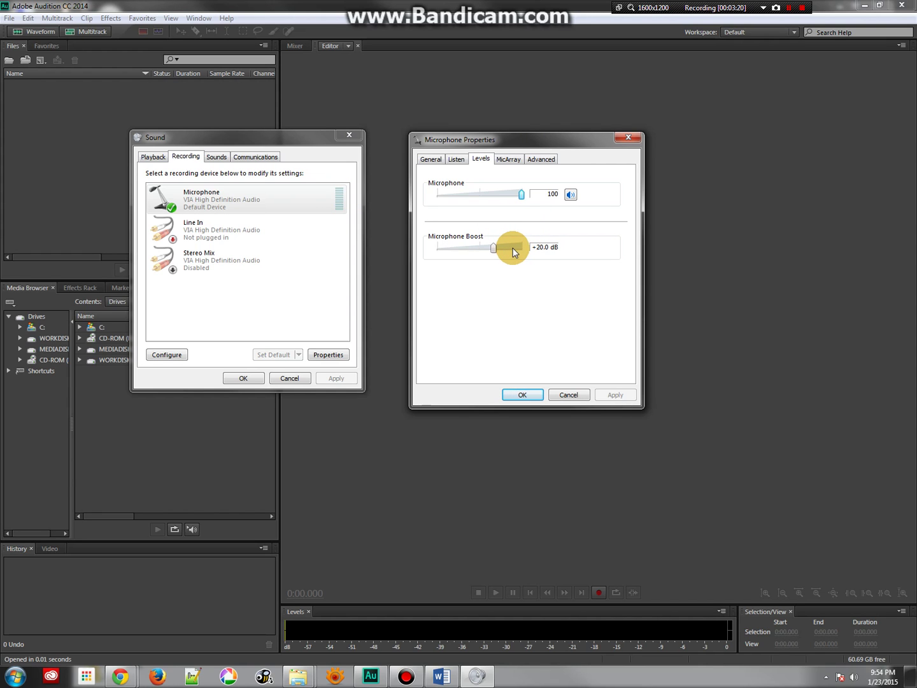
pyautogui.moveTo(491, 246)
pyautogui.mouseDown()
pyautogui.moveTo(521, 247)
pyautogui.moveTo(496, 247)
pyautogui.mouseUp()
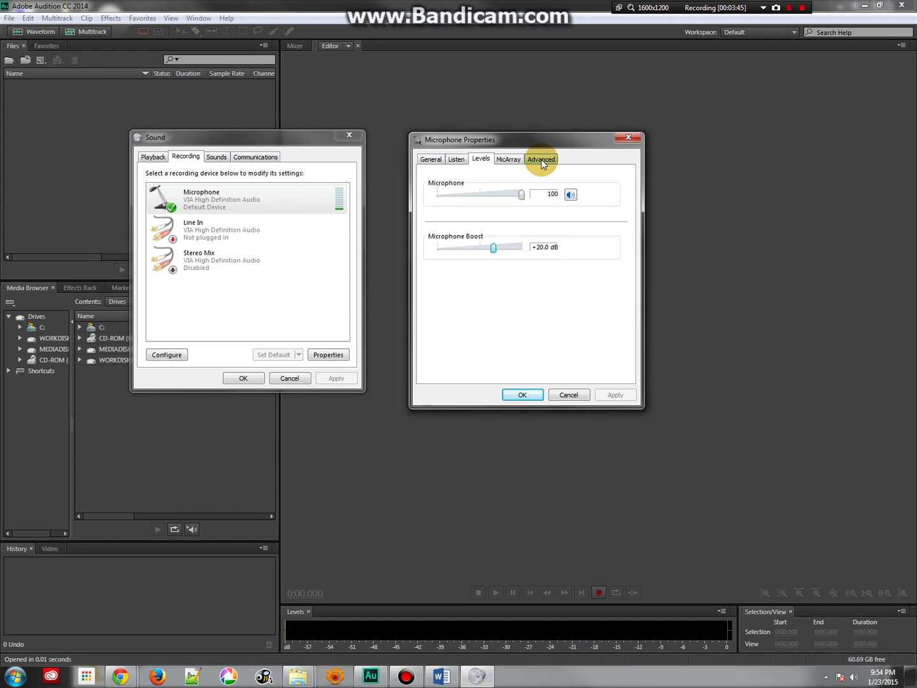
# Check the MicArray effects, then view the Advanced default format of 2 channel, 24 bit, 48000 Hz.
pyautogui.click(501, 160)
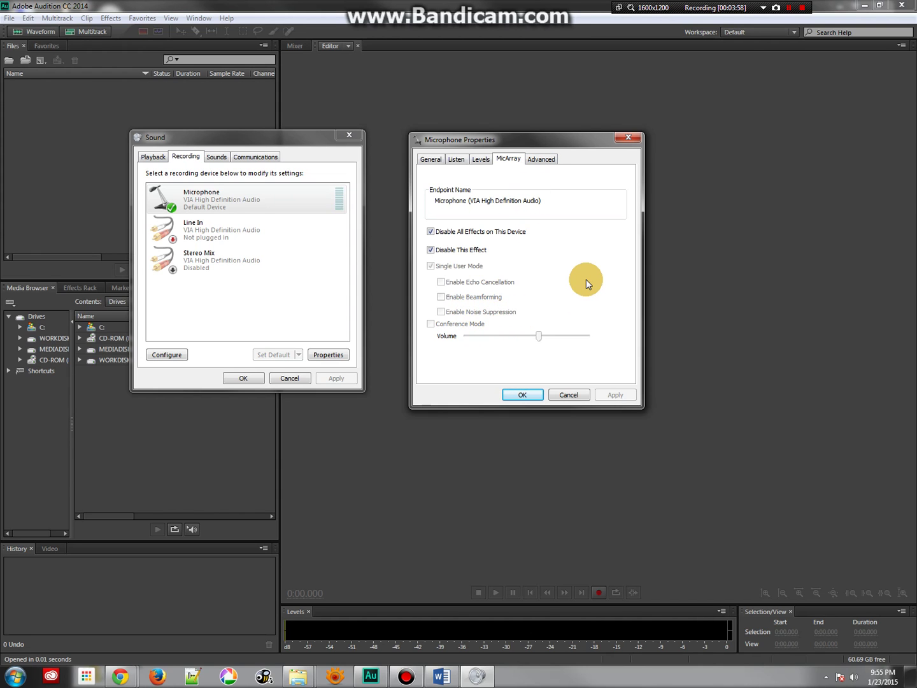
pyautogui.click(546, 159)
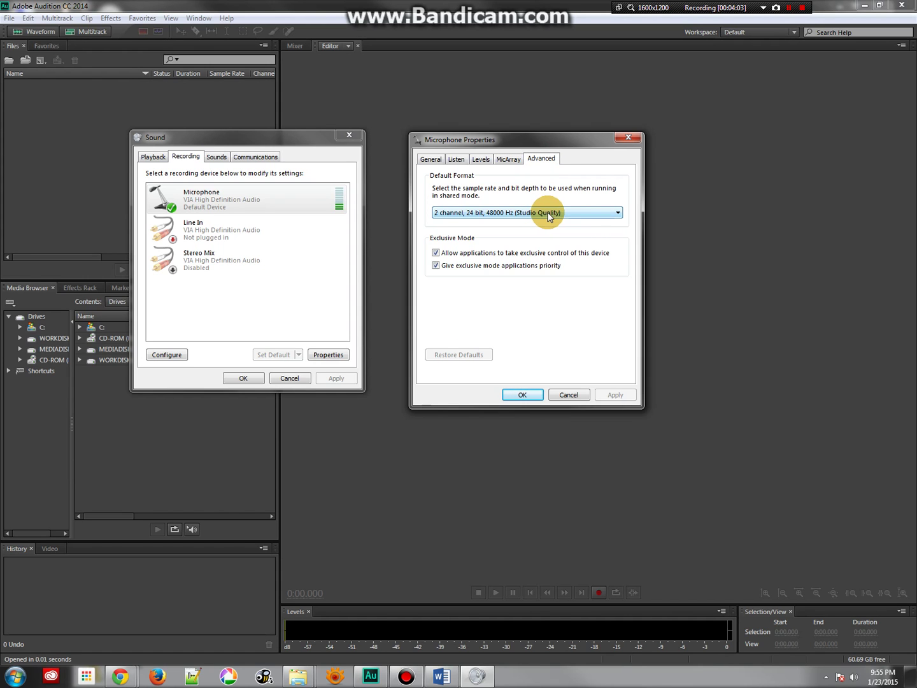
# Choose 2 channel, 24 bit, 48000 Hz as the default format and confirm both Sound windows.
pyautogui.click(499, 216)
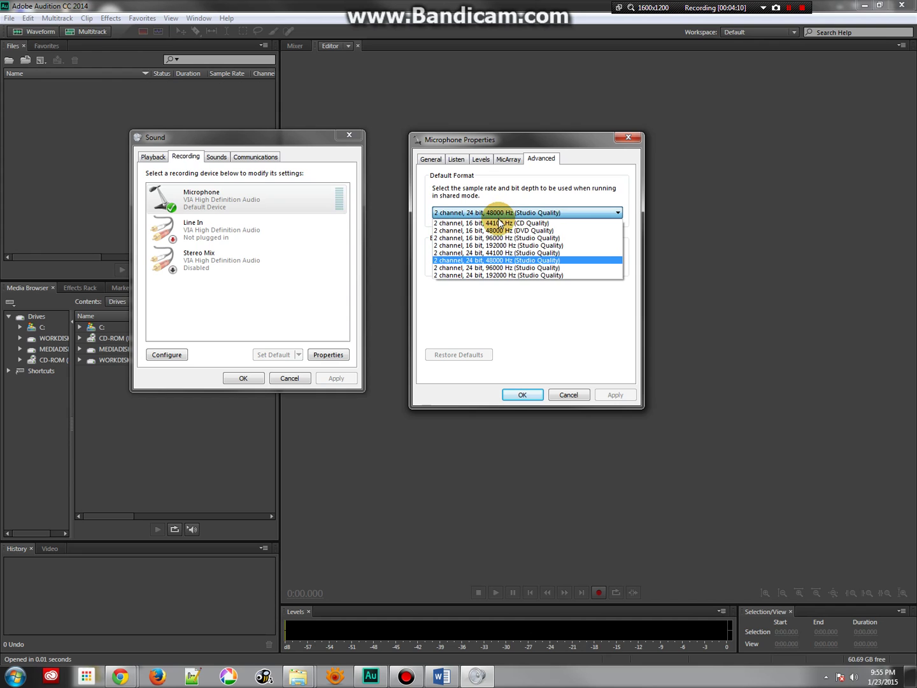
pyautogui.click(502, 261)
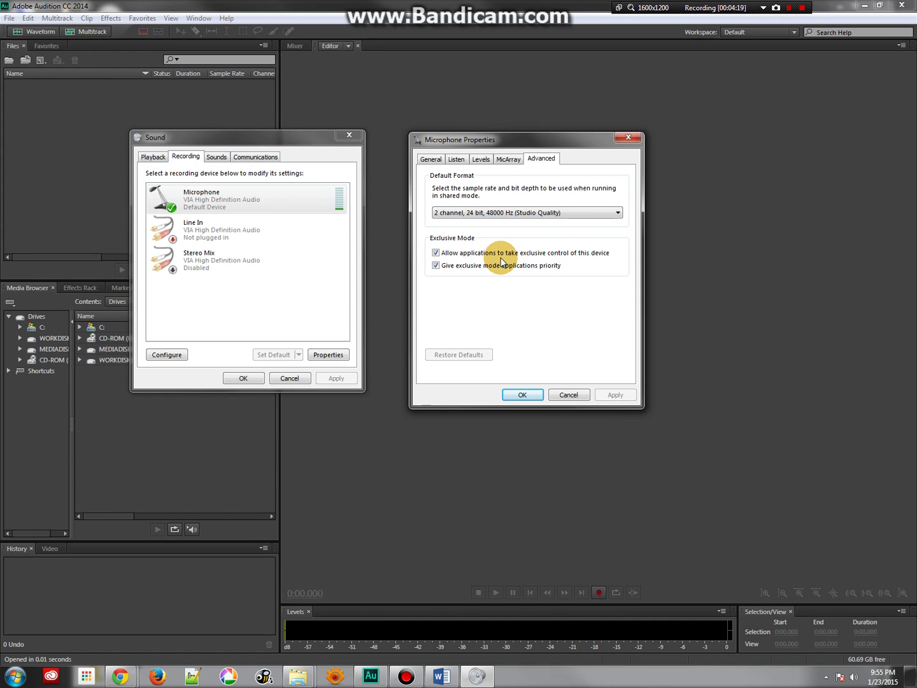
pyautogui.click(533, 394)
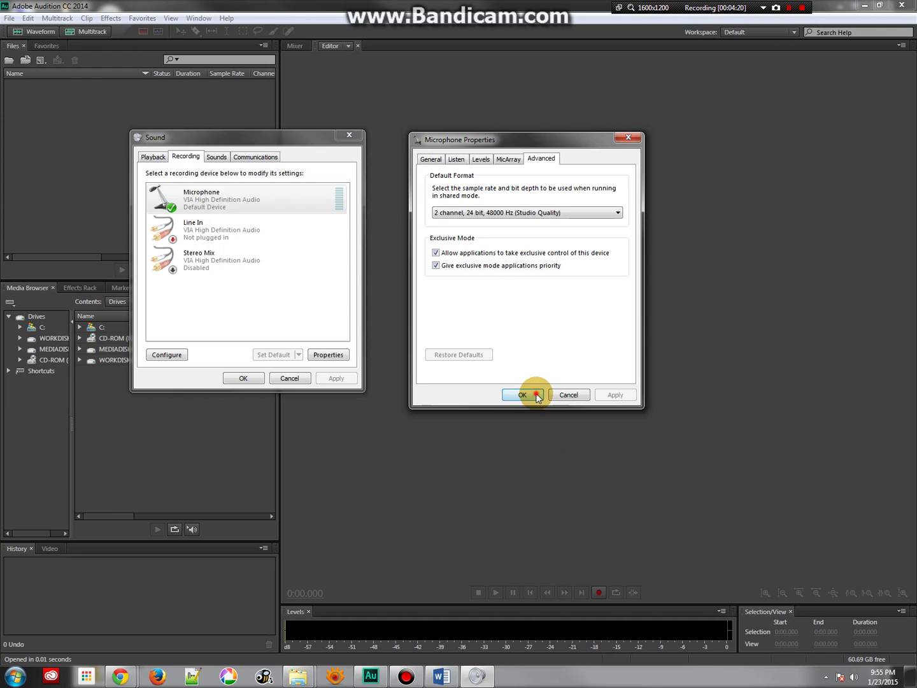
pyautogui.click(250, 382)
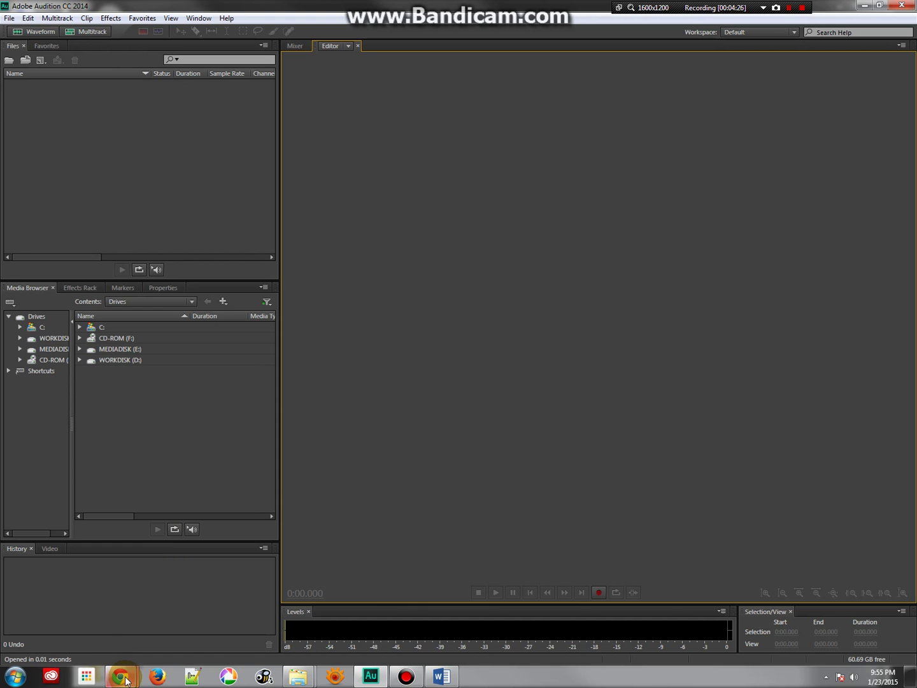
# Bring the Chrome headset window forward and switch to the example-radio-script tab.
pyautogui.moveTo(120, 674)
pyautogui.click(194, 624)
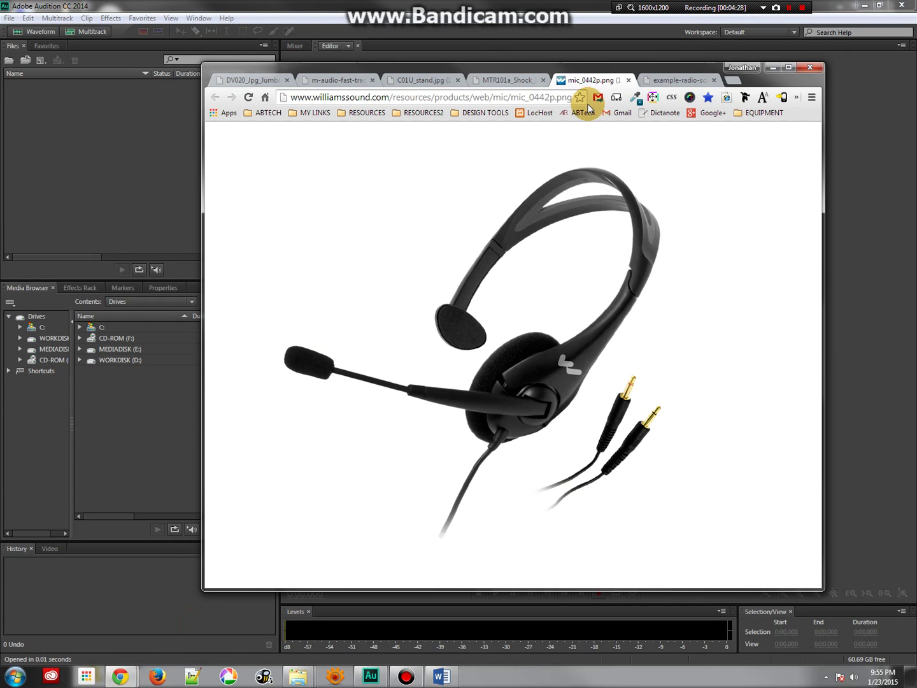
pyautogui.click(691, 77)
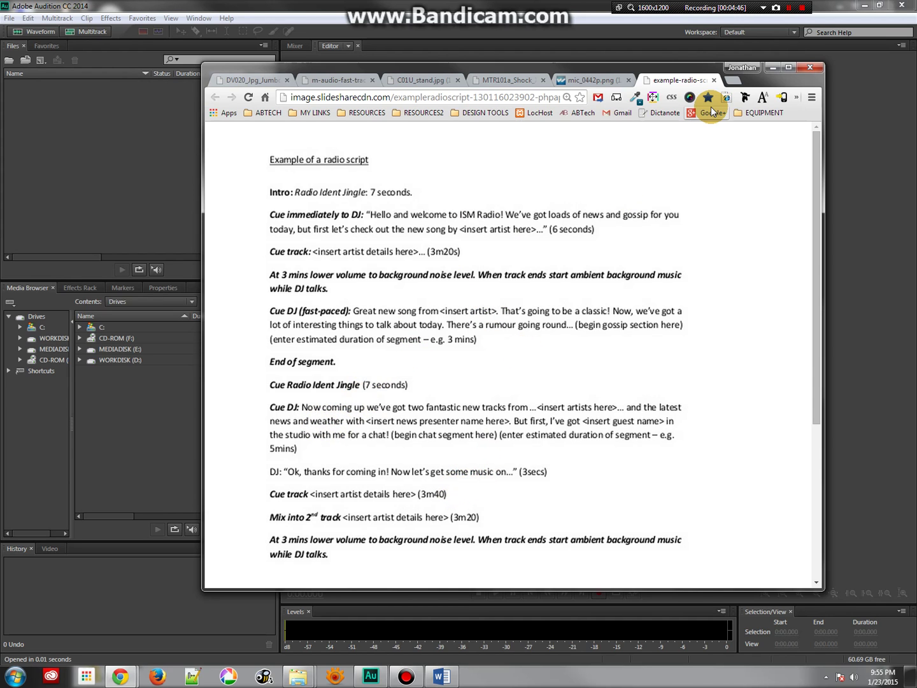
# Show Sample Script.docx in Word, minimize Chrome, and briefly select the singer's name.
pyautogui.click(427, 680)
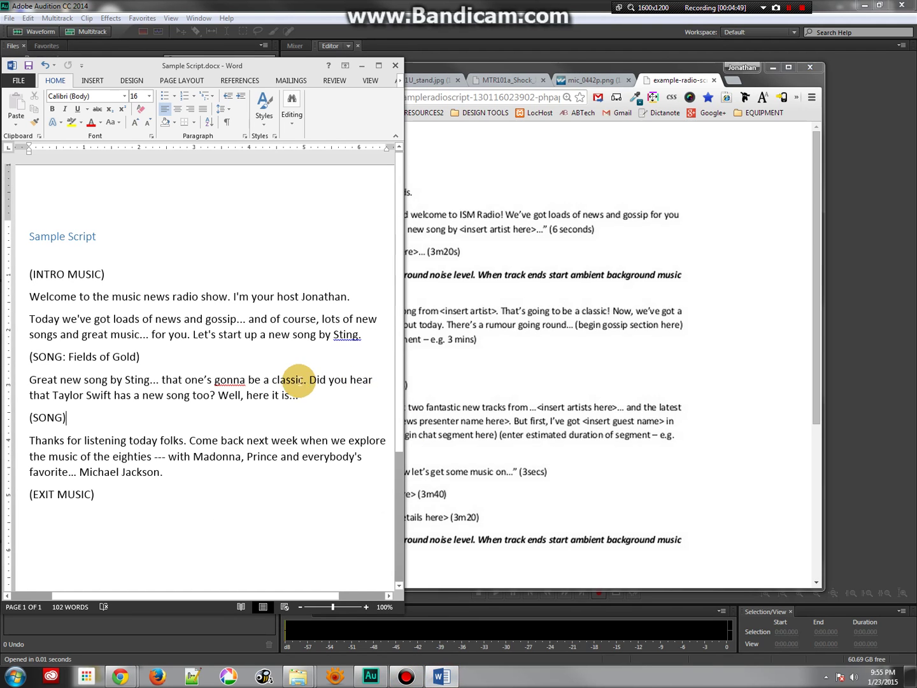
pyautogui.click(773, 67)
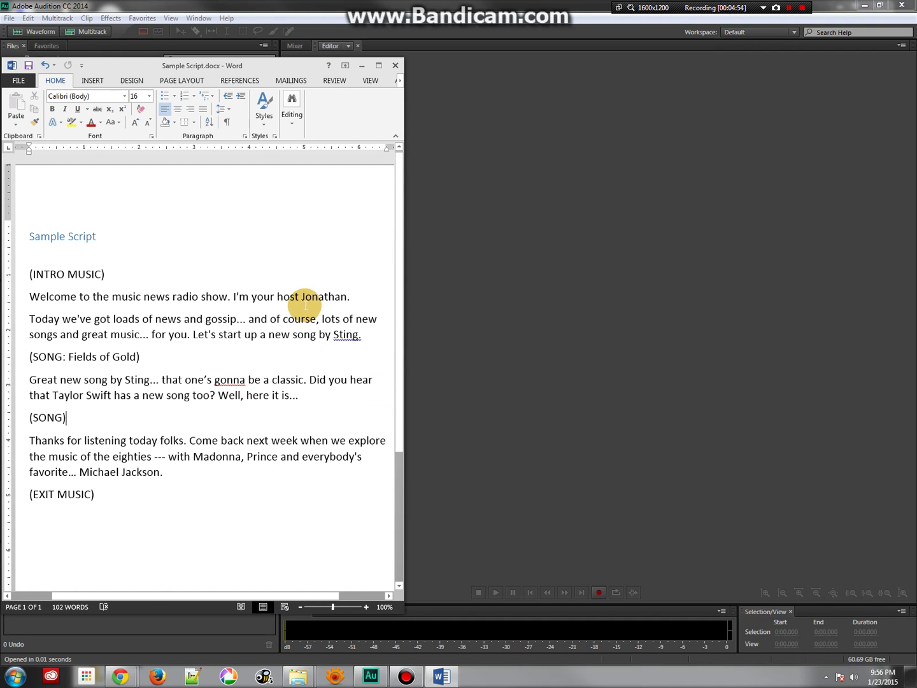
pyautogui.moveTo(54, 395); pyautogui.dragTo(113, 400)
pyautogui.click(114, 397)
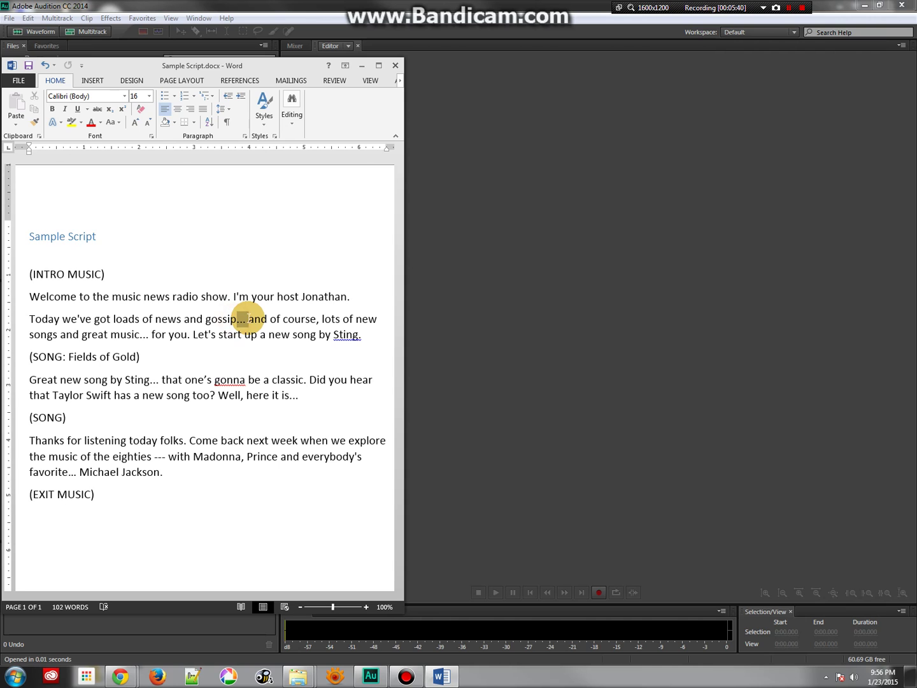
# Select the ellipsis after gossip, the dashes after eighties and the word one’s in the script.
pyautogui.doubleClick(242, 318)
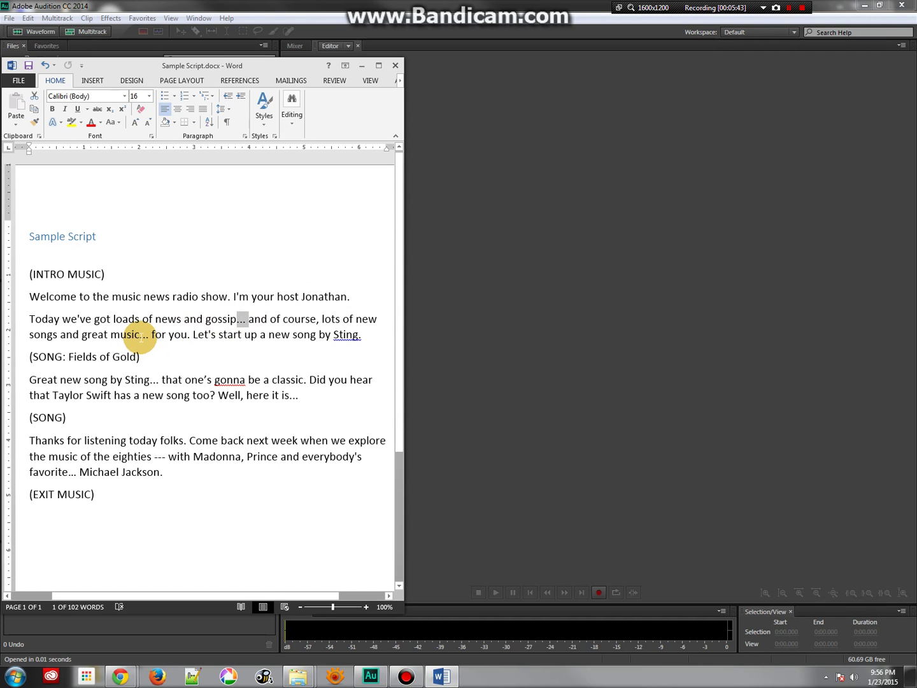
pyautogui.doubleClick(159, 456)
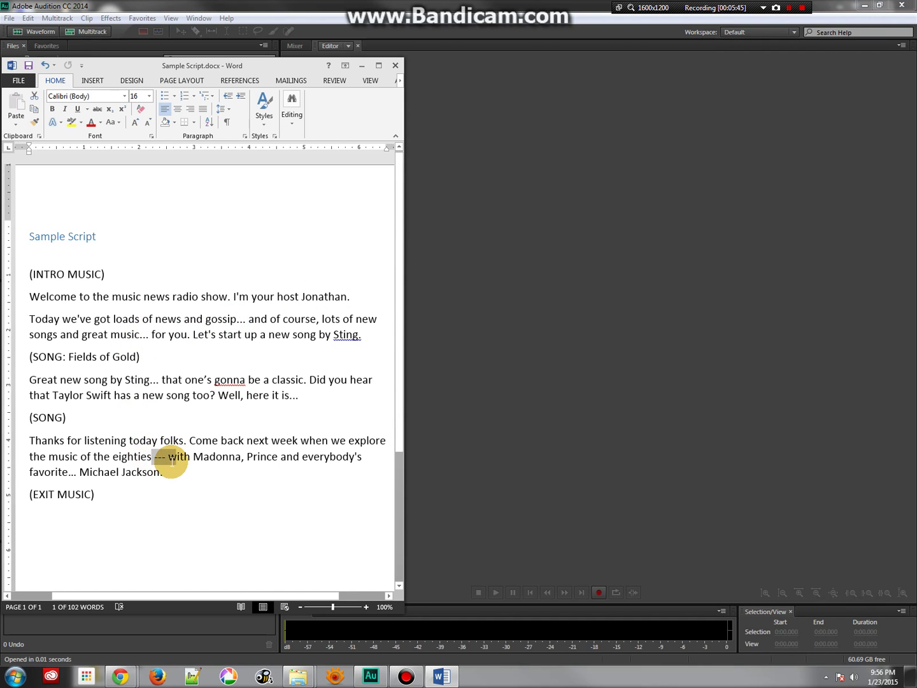
pyautogui.doubleClick(198, 380)
pyautogui.click(220, 379)
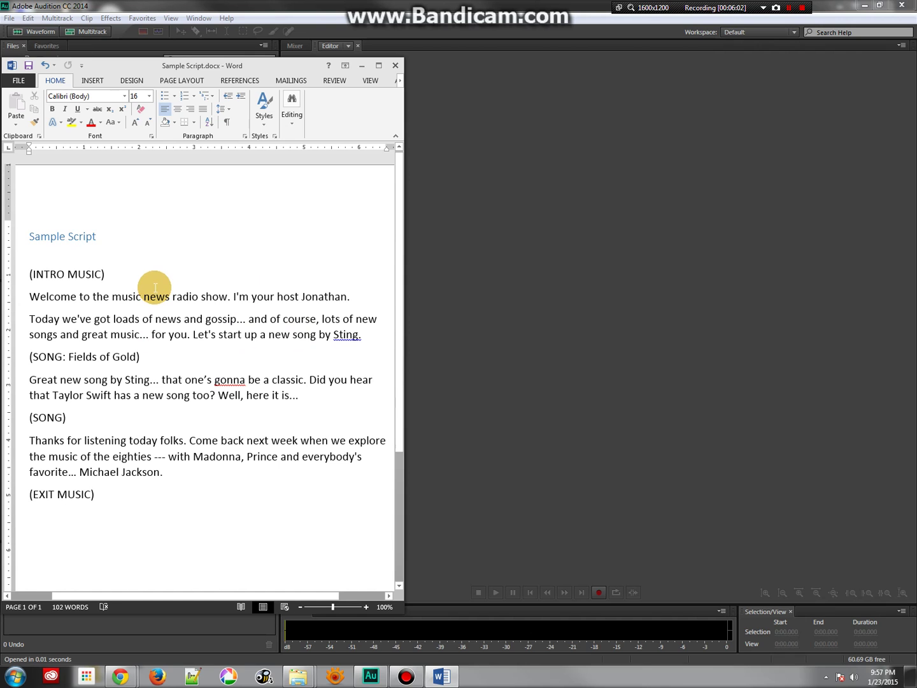
# Split the host introduction onto its own line, rejoin it to the welcome line, then return to Audition.
pyautogui.click(233, 296)
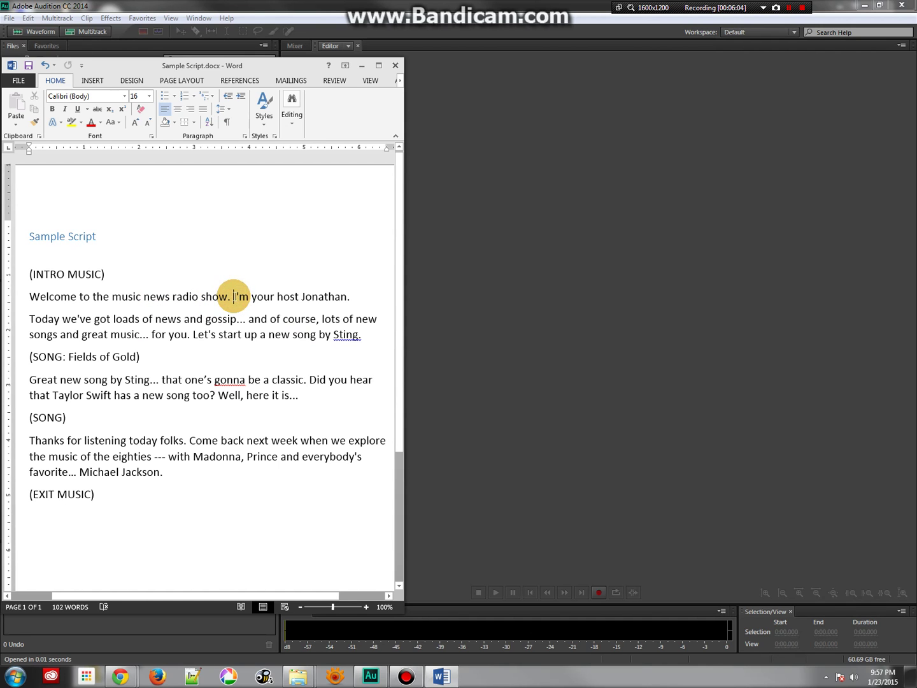
pyautogui.press('Return')
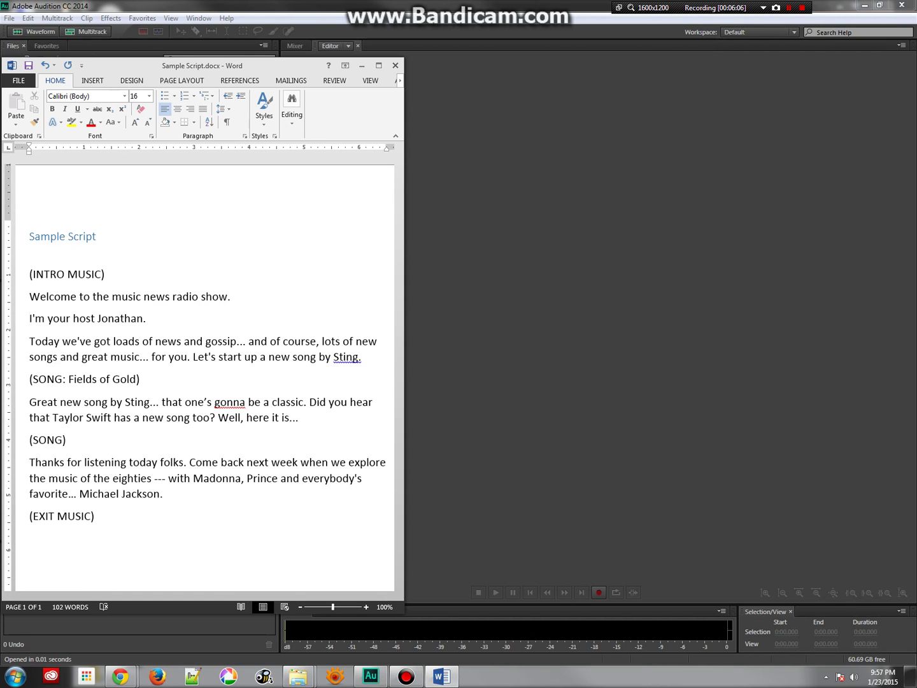
pyautogui.press('BackSpace')
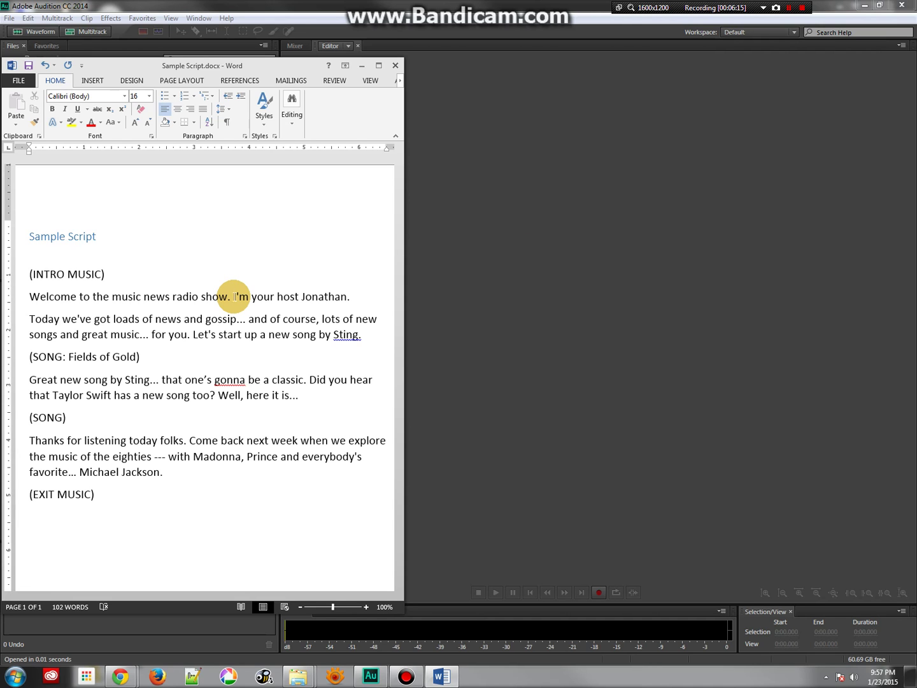
pyautogui.click(546, 207)
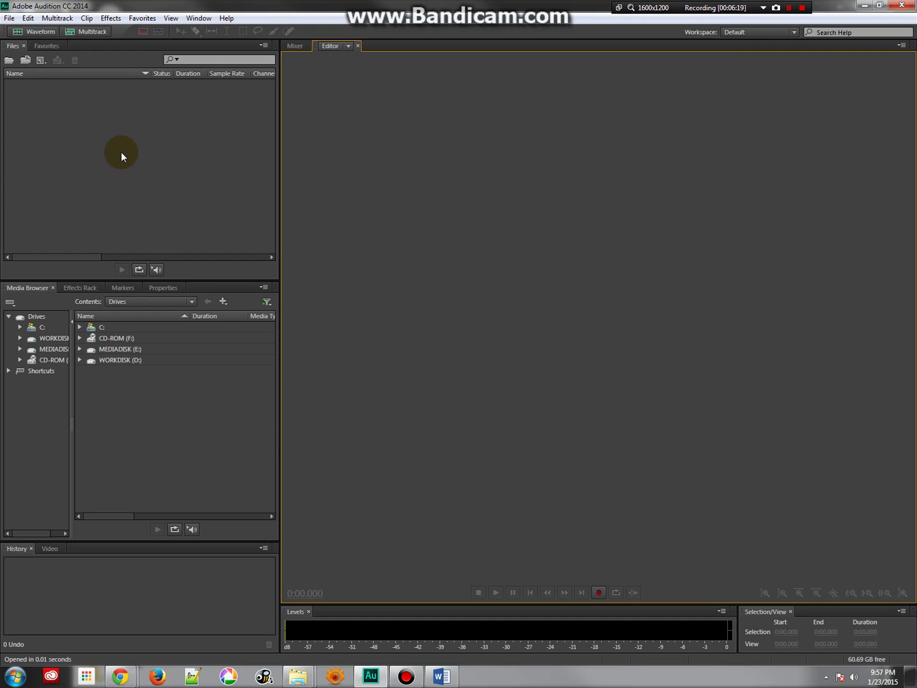
# From the Files panel, create a new audio file FULL RECORDING at 48000 Hz, Mono, 24-bit.
pyautogui.rightClick(77, 113)
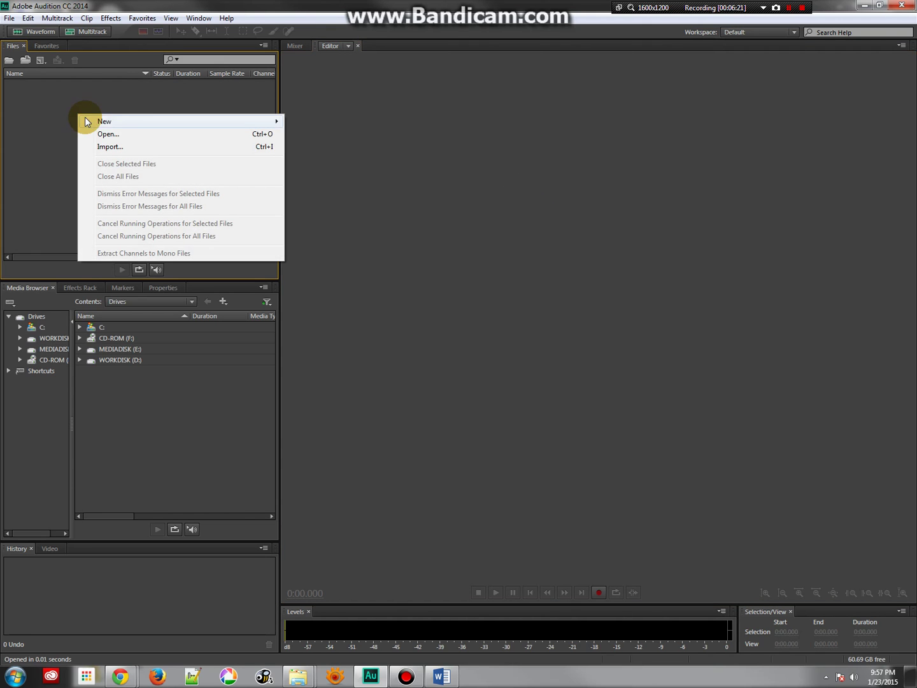
pyautogui.moveTo(113, 124)
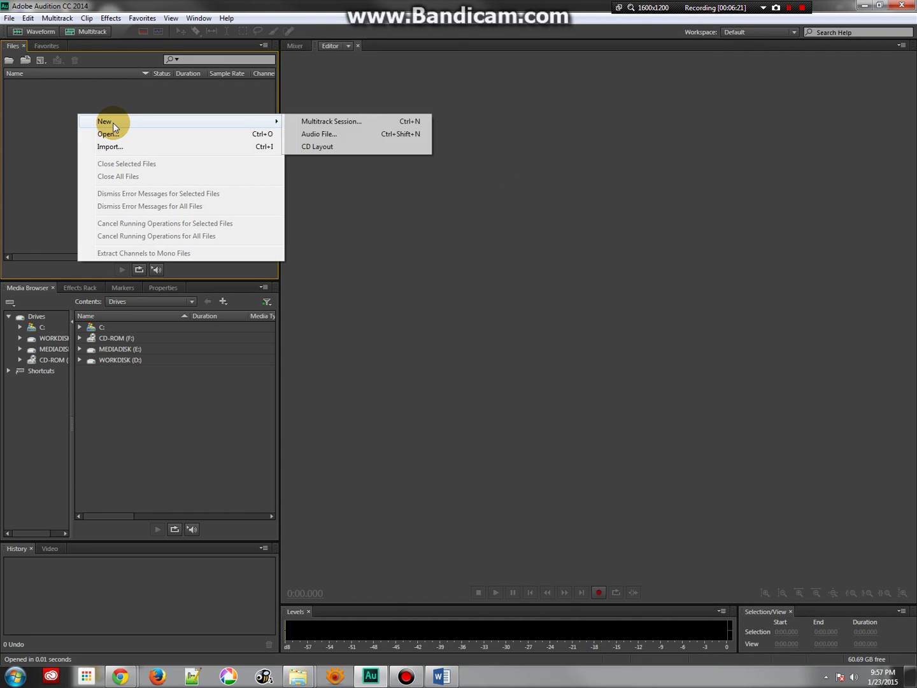
pyautogui.click(311, 136)
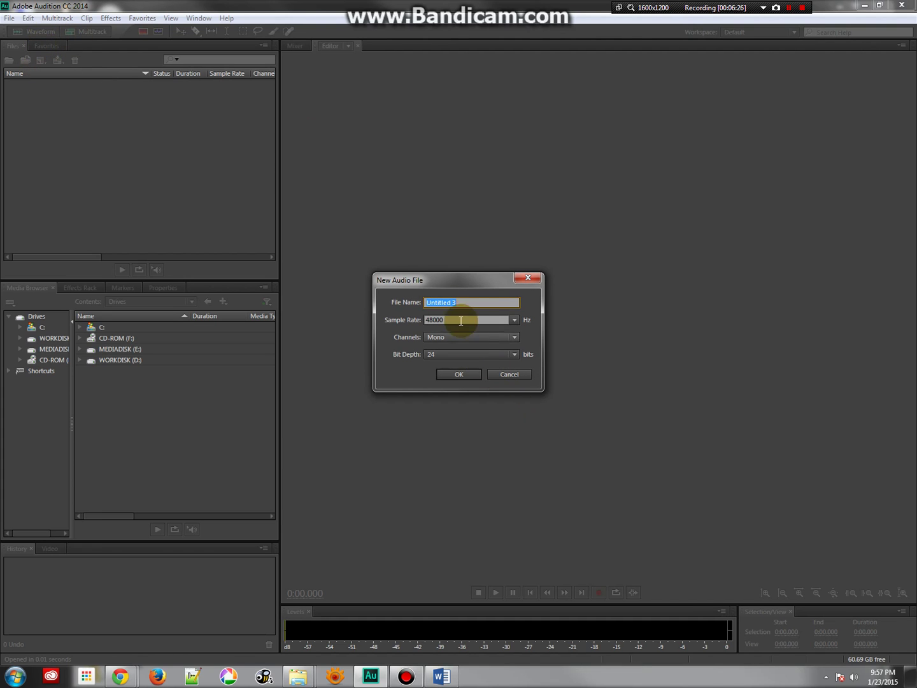
pyautogui.write('FULL RECORDING')
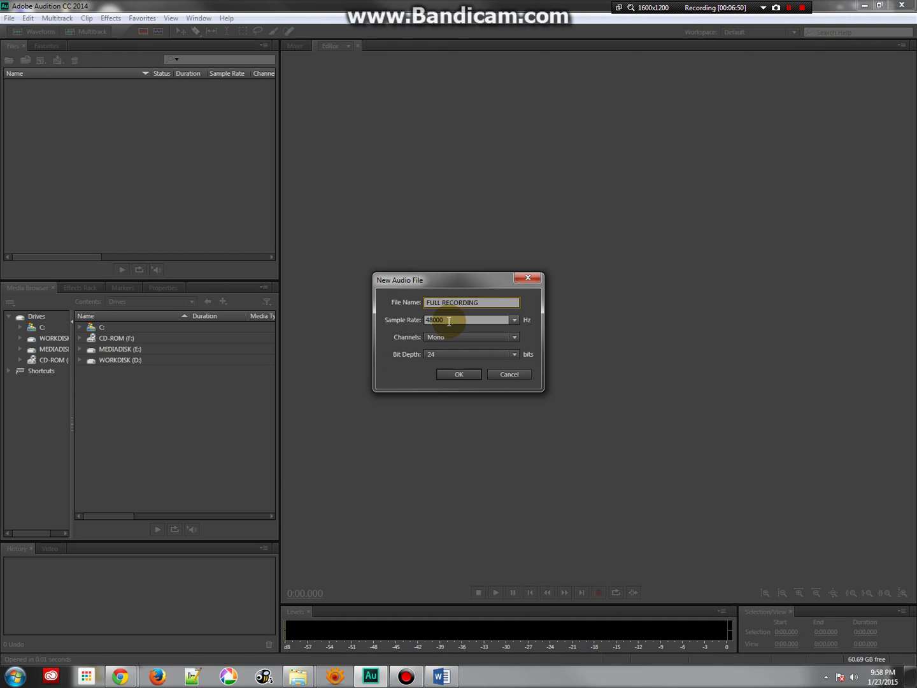
pyautogui.click(451, 338)
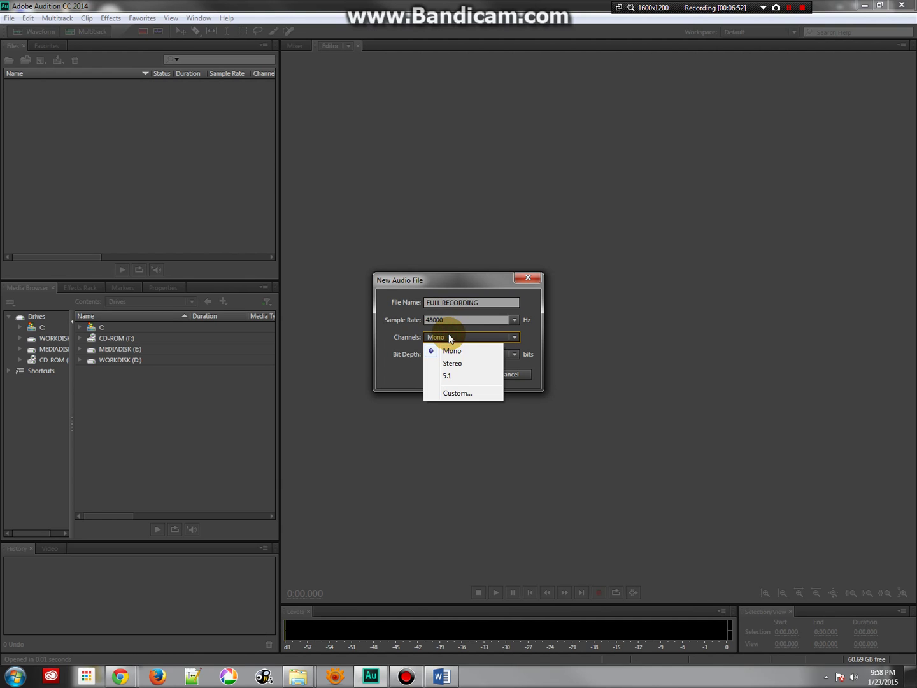
pyautogui.click(453, 352)
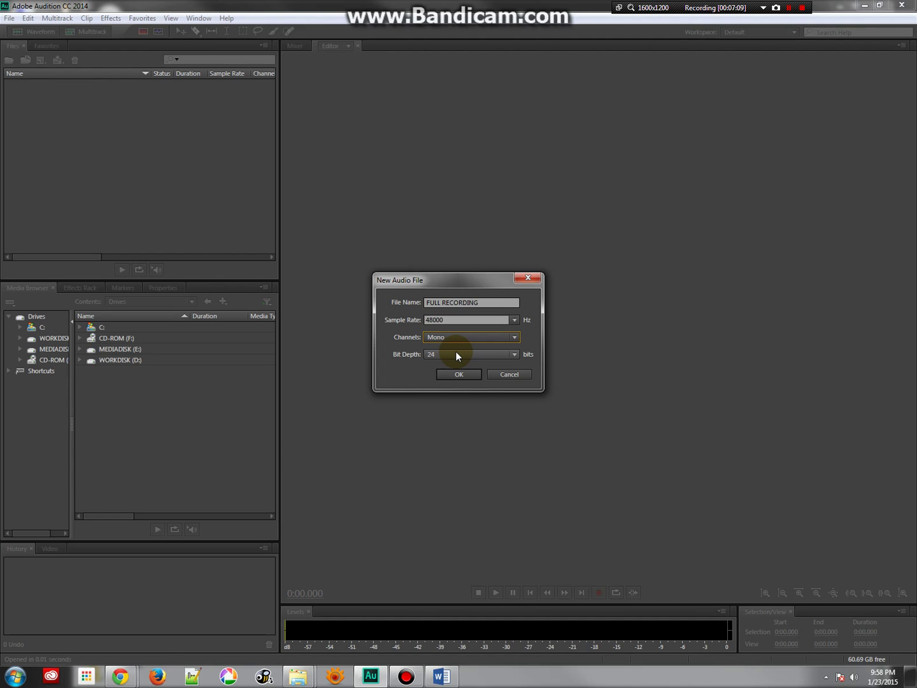
pyautogui.click(456, 353)
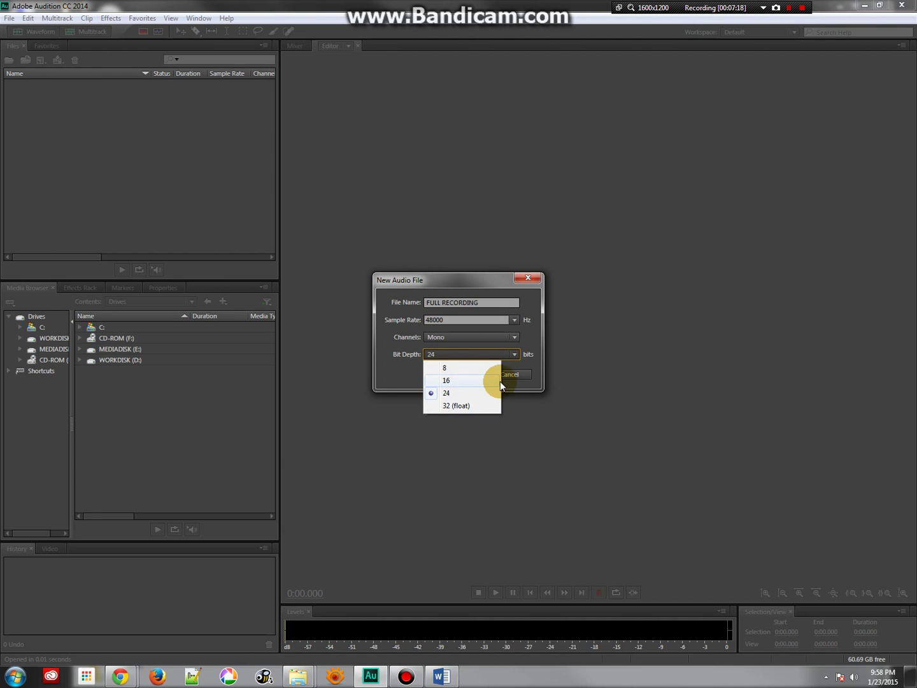
pyautogui.click(450, 393)
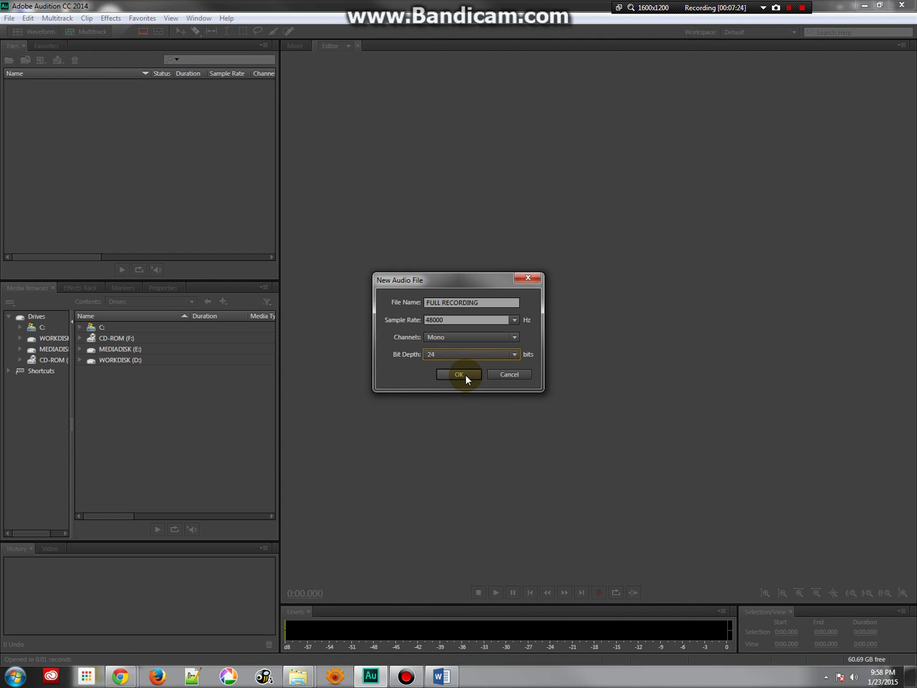
pyautogui.click(458, 374)
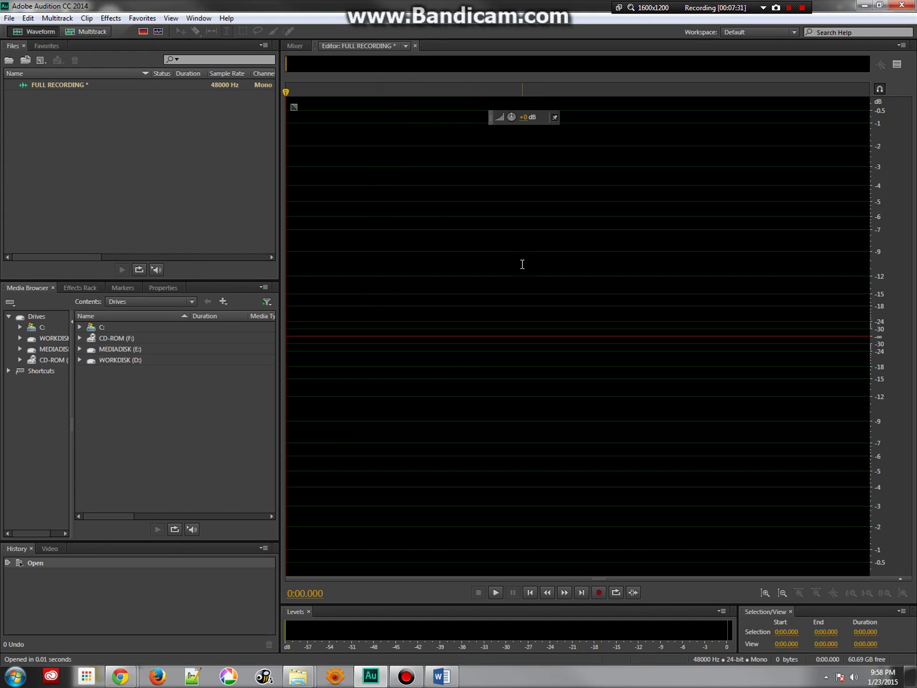
# Start recording voice into FULL RECORDING, pause after a few seconds, then resume recording.
pyautogui.click(599, 592)
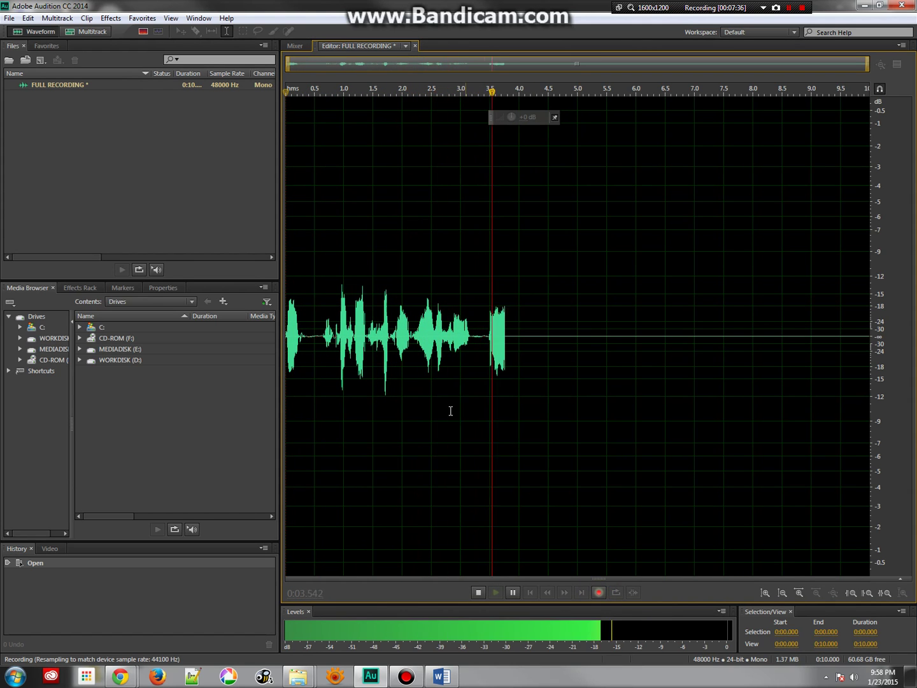
pyautogui.click(513, 593)
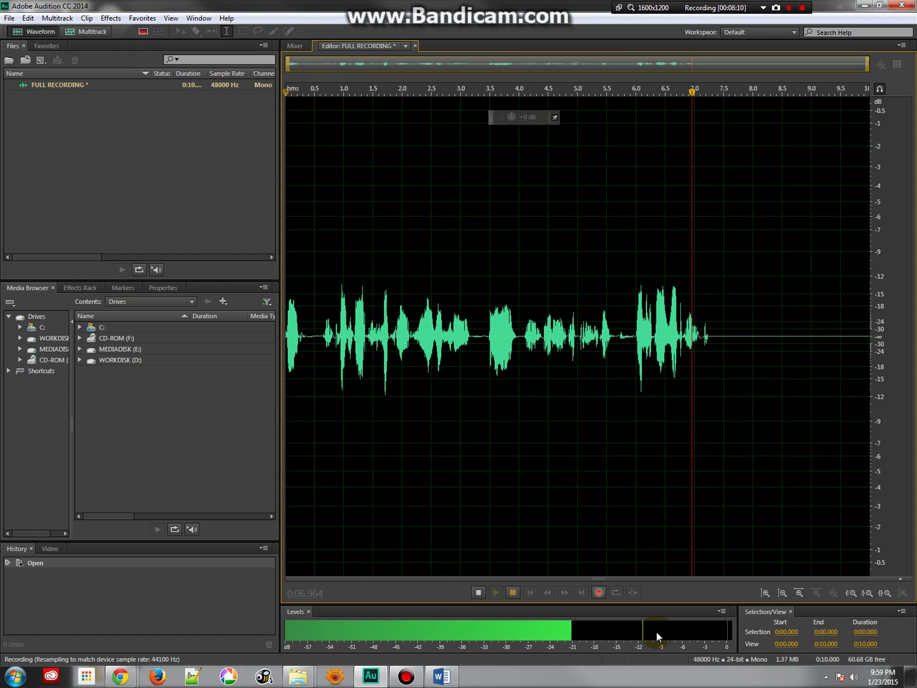
pyautogui.click(513, 592)
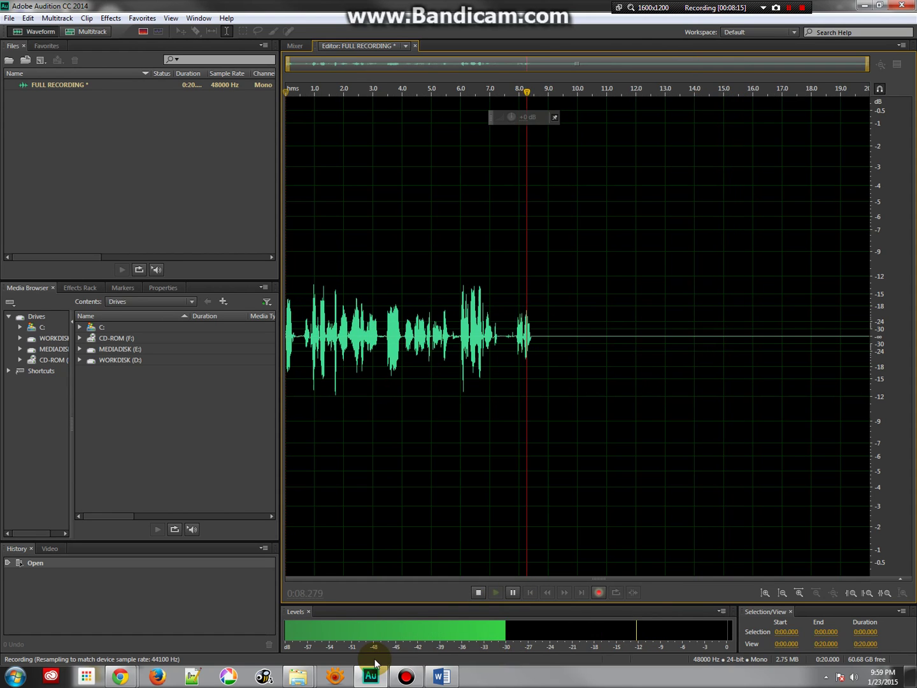
# Bring Sample Script.docx in Word to the front to read aloud while Audition keeps recording.
pyautogui.click(443, 675)
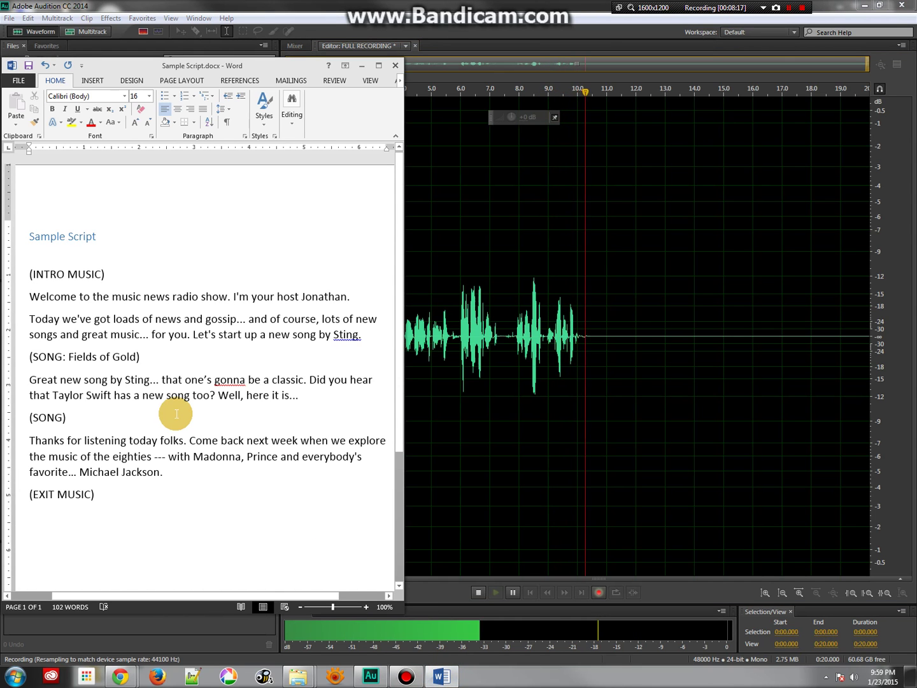